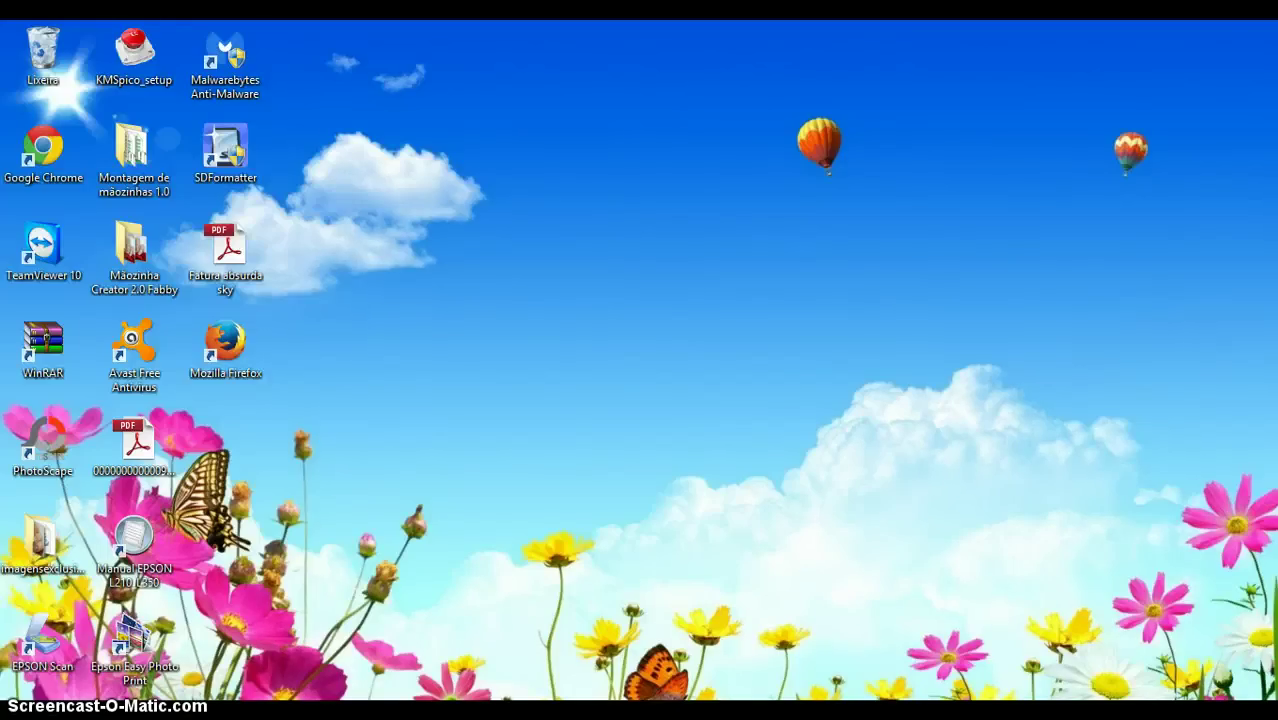
# Open the folder "Mãozinha editável em PNG" on the removable drive (E:).
pyautogui.press('super+e')
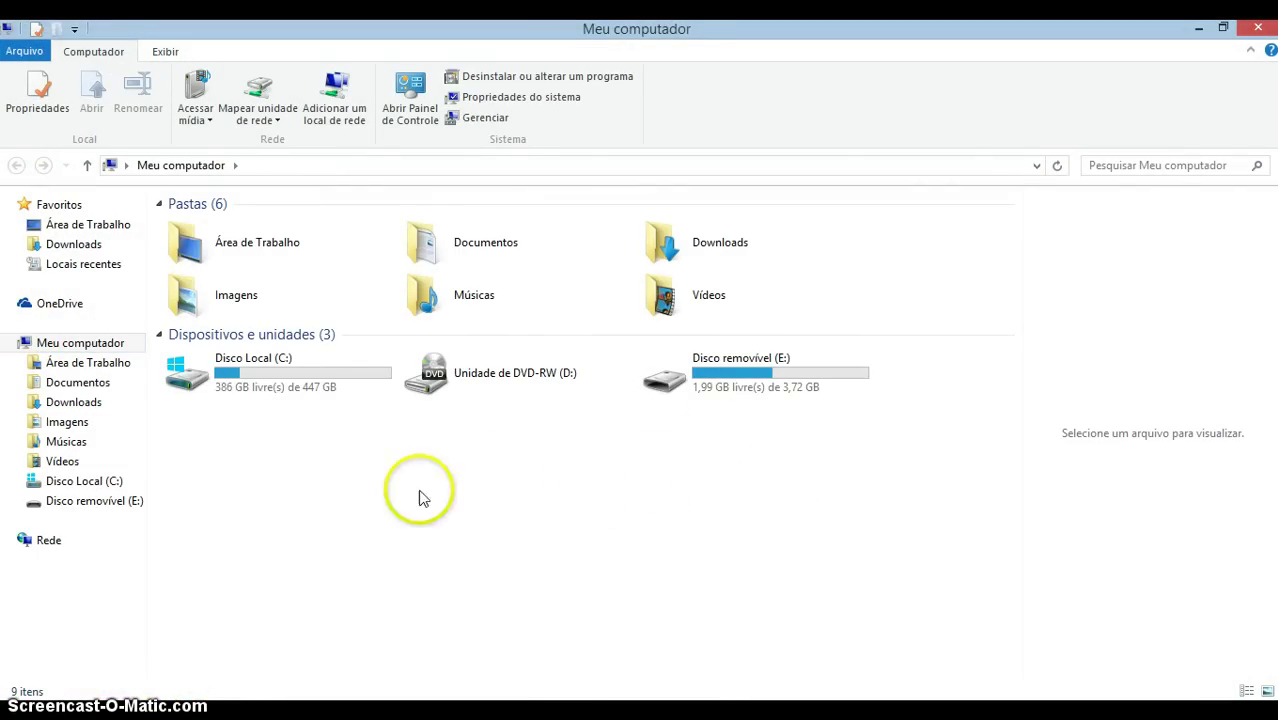
pyautogui.click(806, 372)
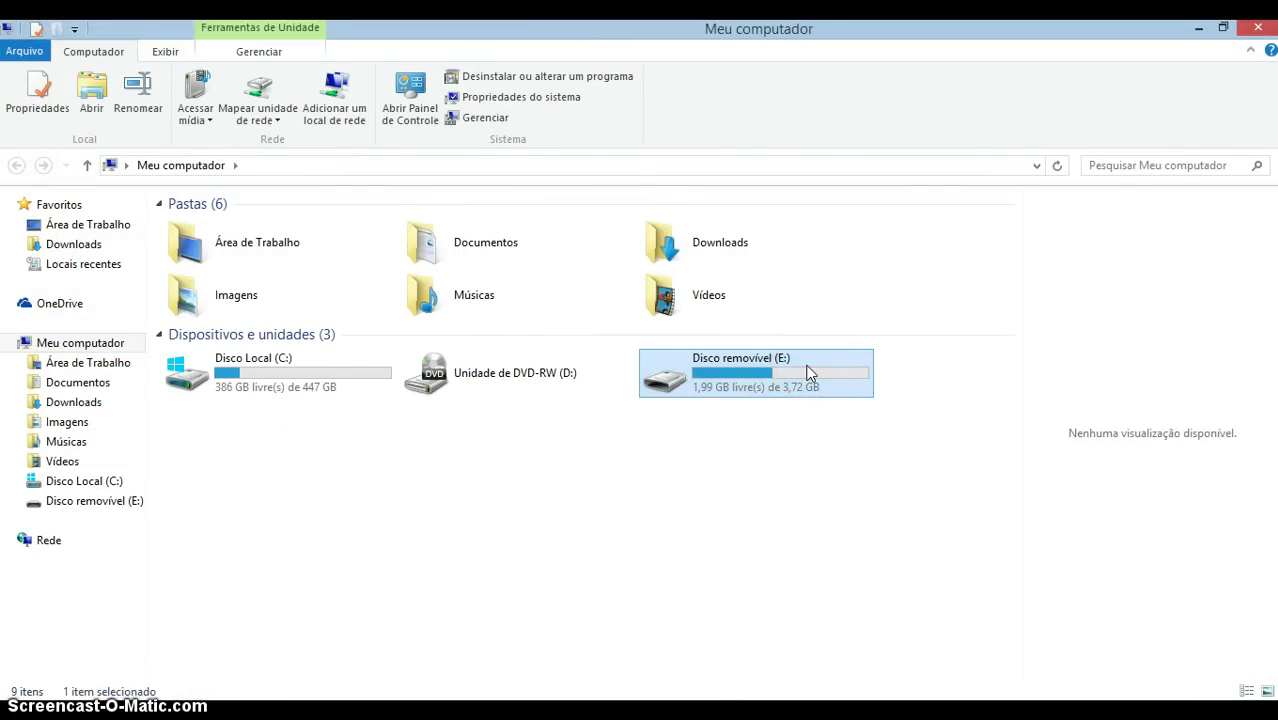
pyautogui.doubleClick(806, 372)
pyautogui.click(479, 366)
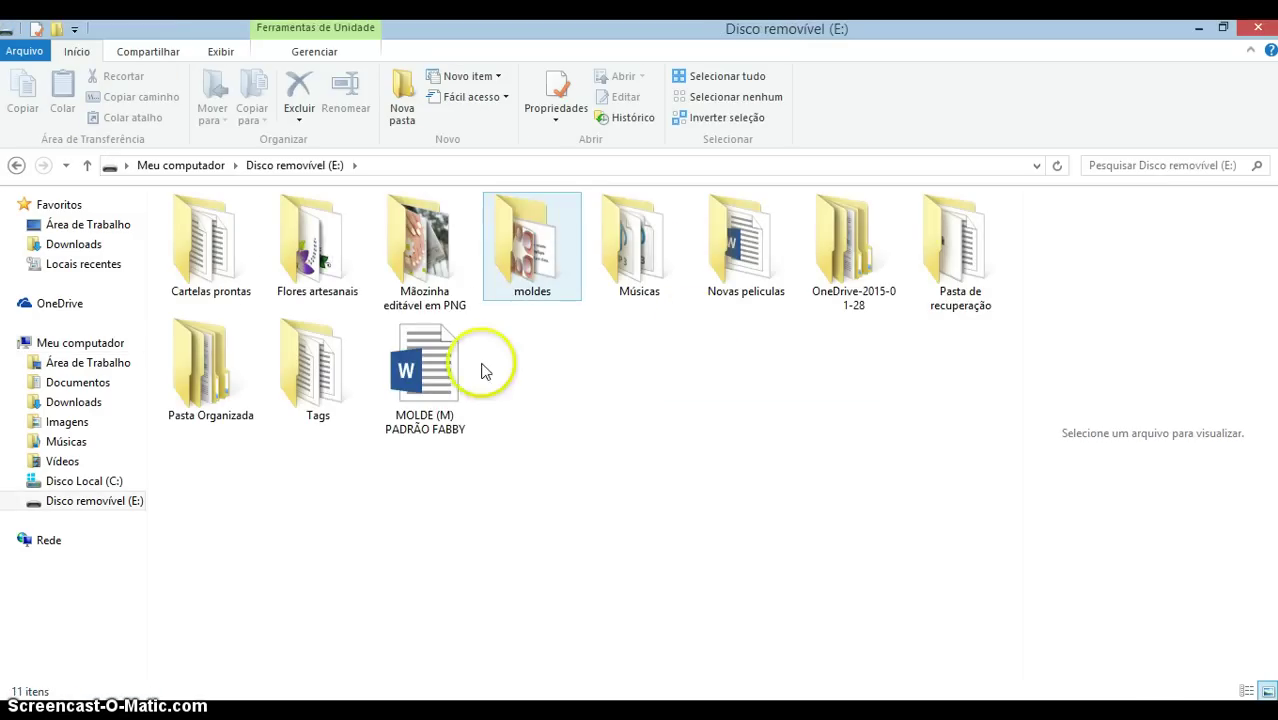
pyautogui.doubleClick(428, 265)
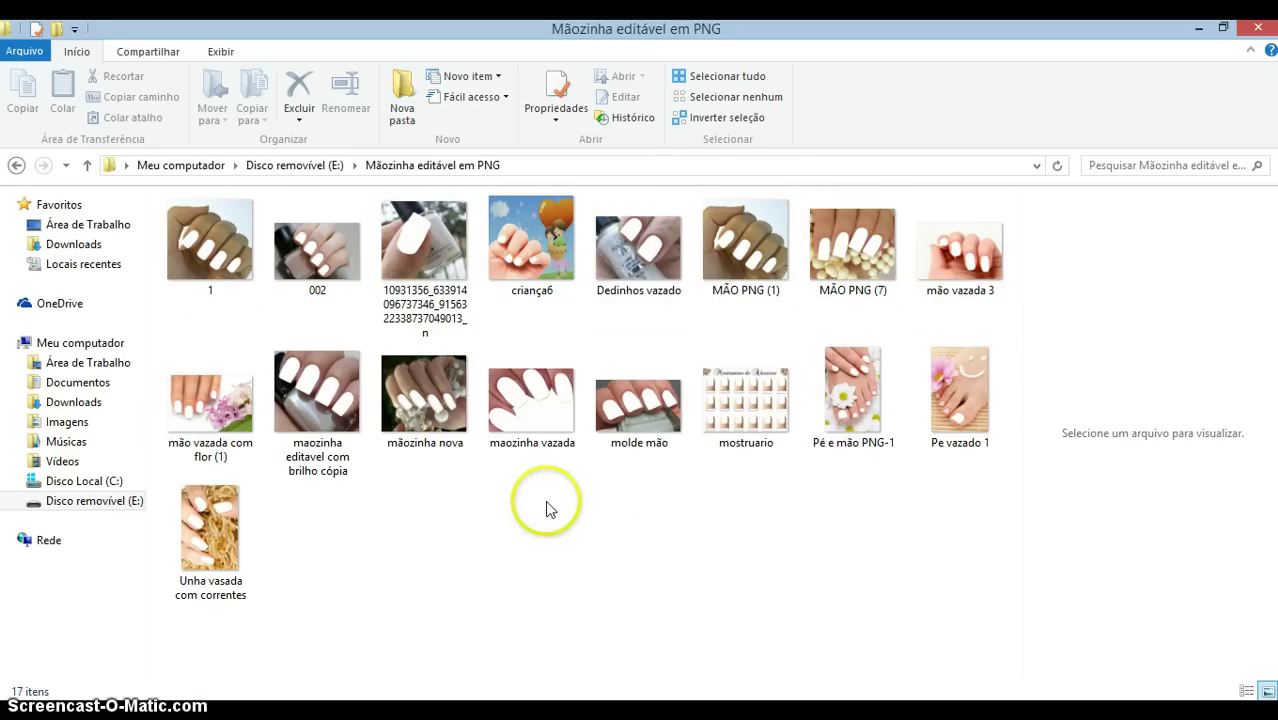
# Check the pixel dimensions of the image "maozinha editavel com brilho cópia" in its properties and close the folder window.
pyautogui.moveTo(325, 432)
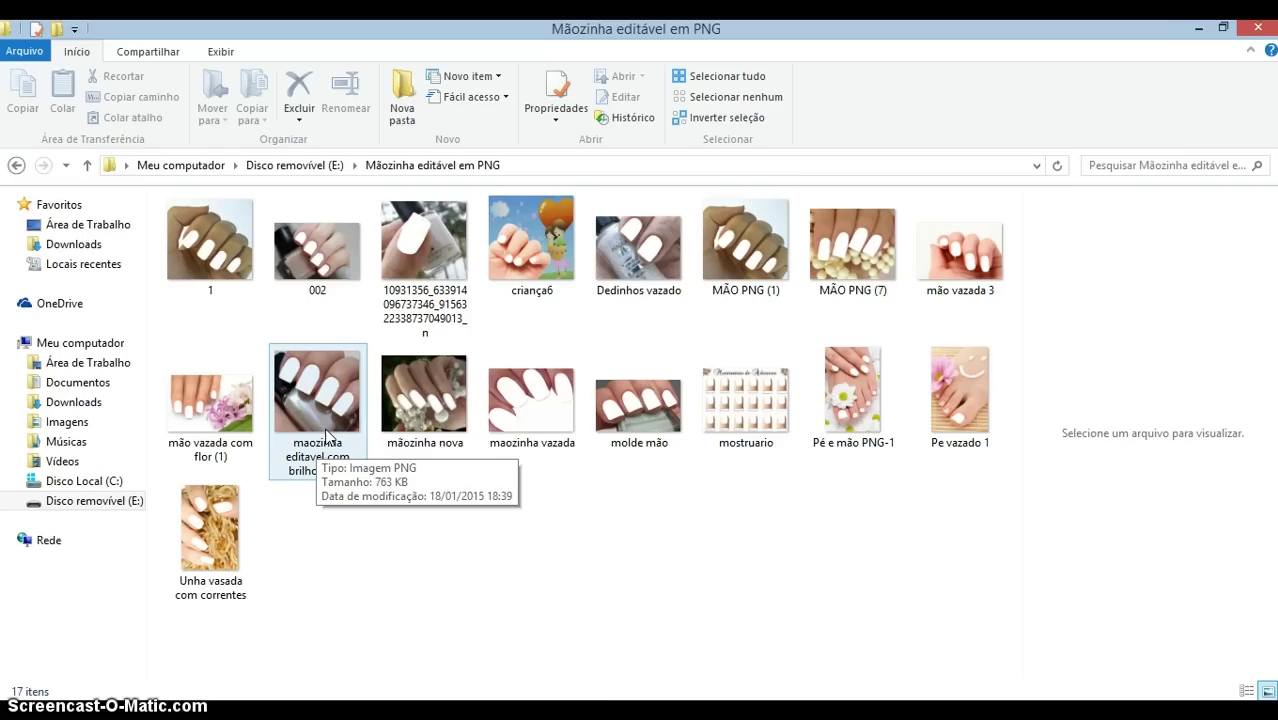
pyautogui.click(319, 410)
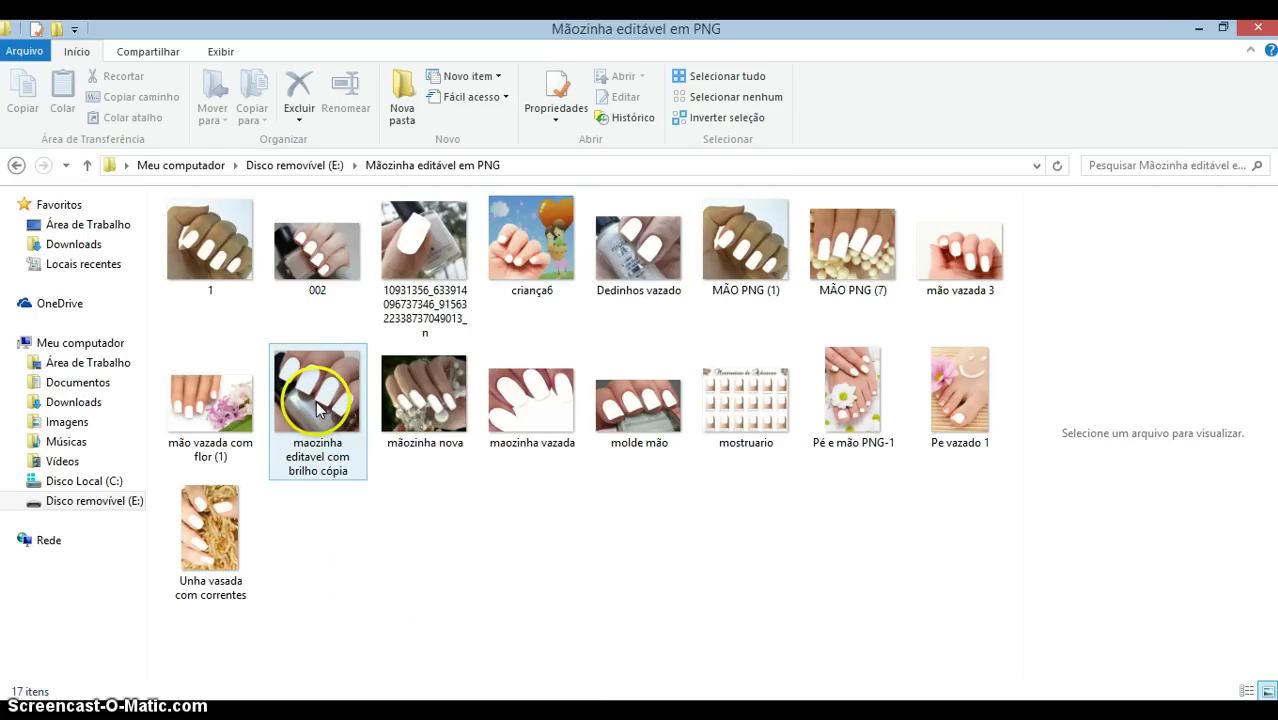
pyautogui.rightClick(319, 410)
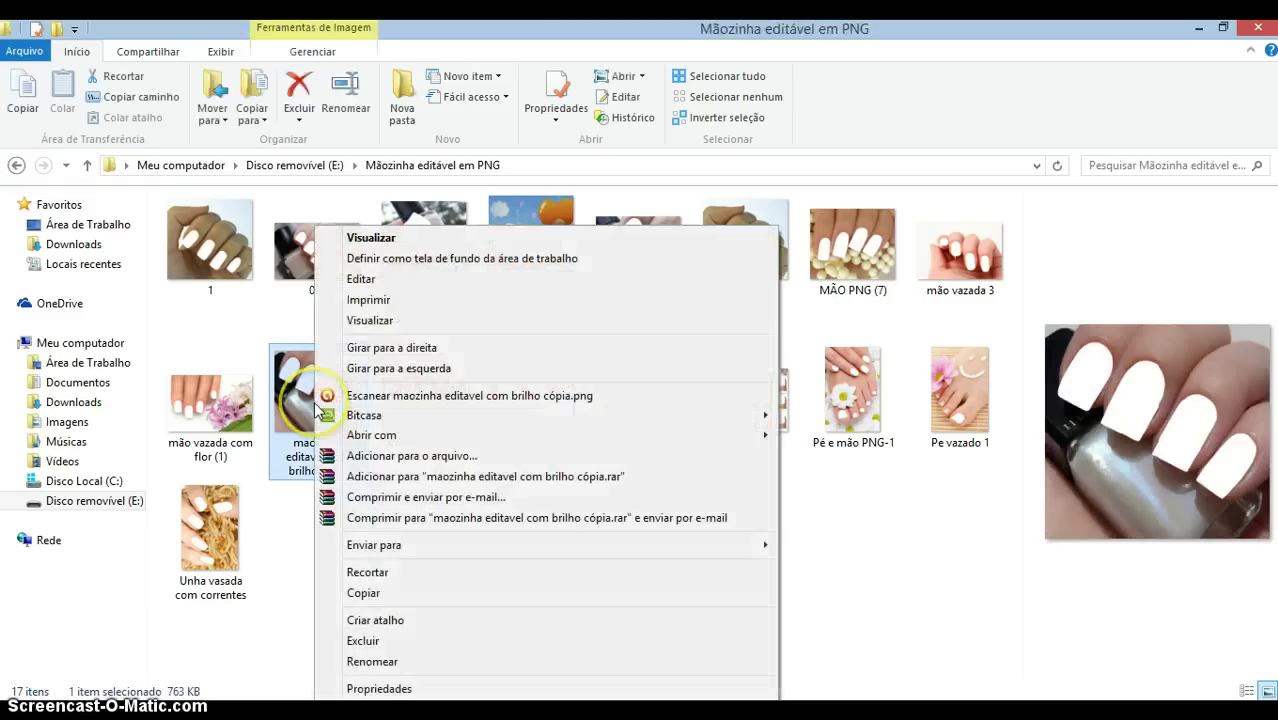
pyautogui.click(419, 689)
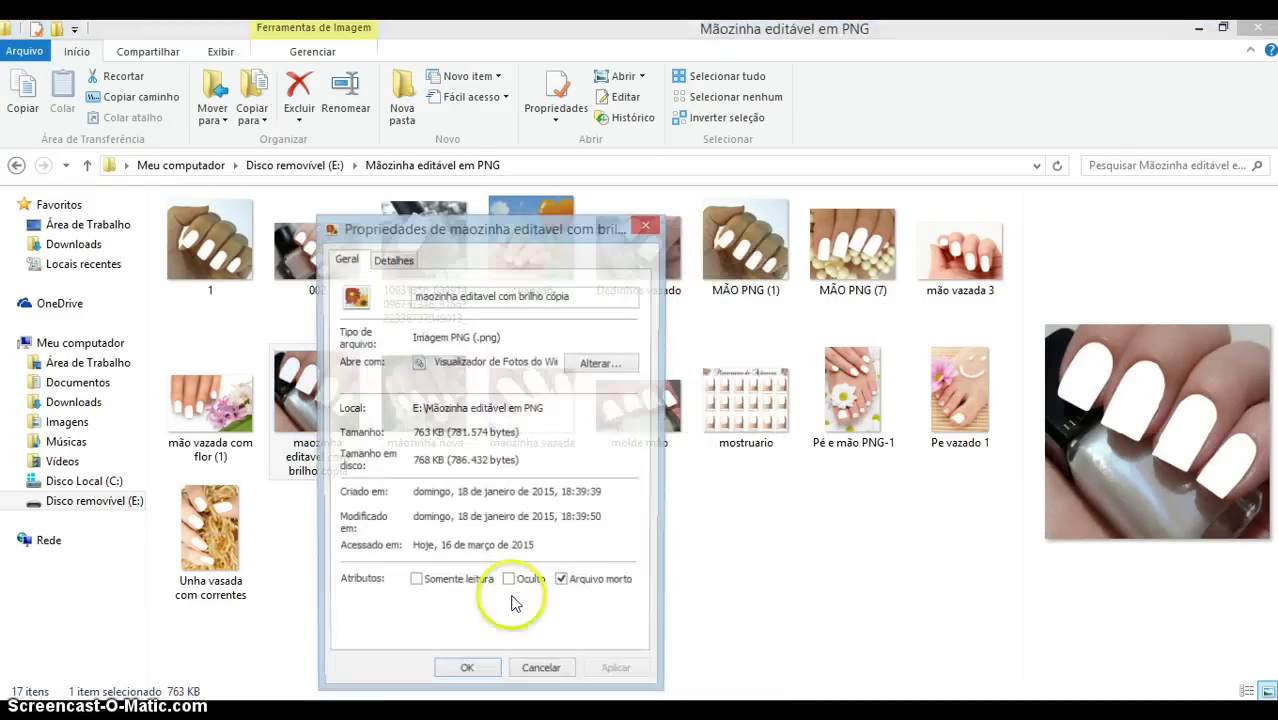
pyautogui.click(400, 262)
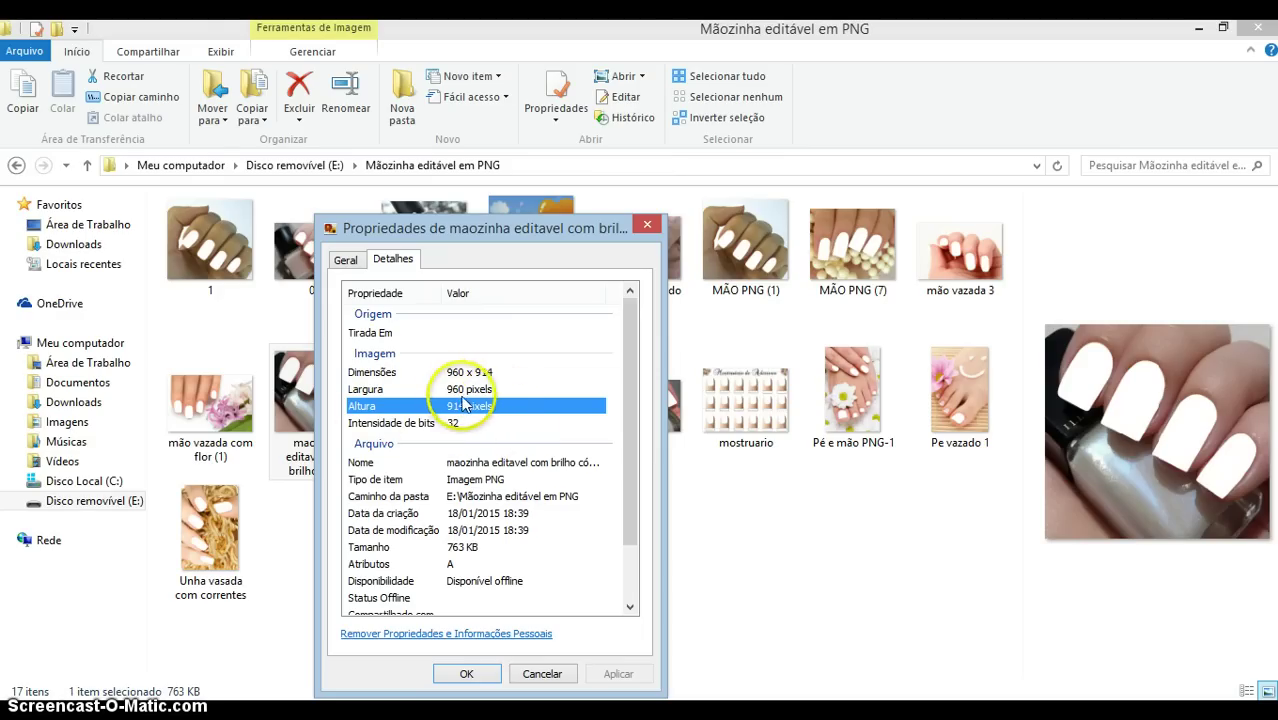
pyautogui.click(467, 674)
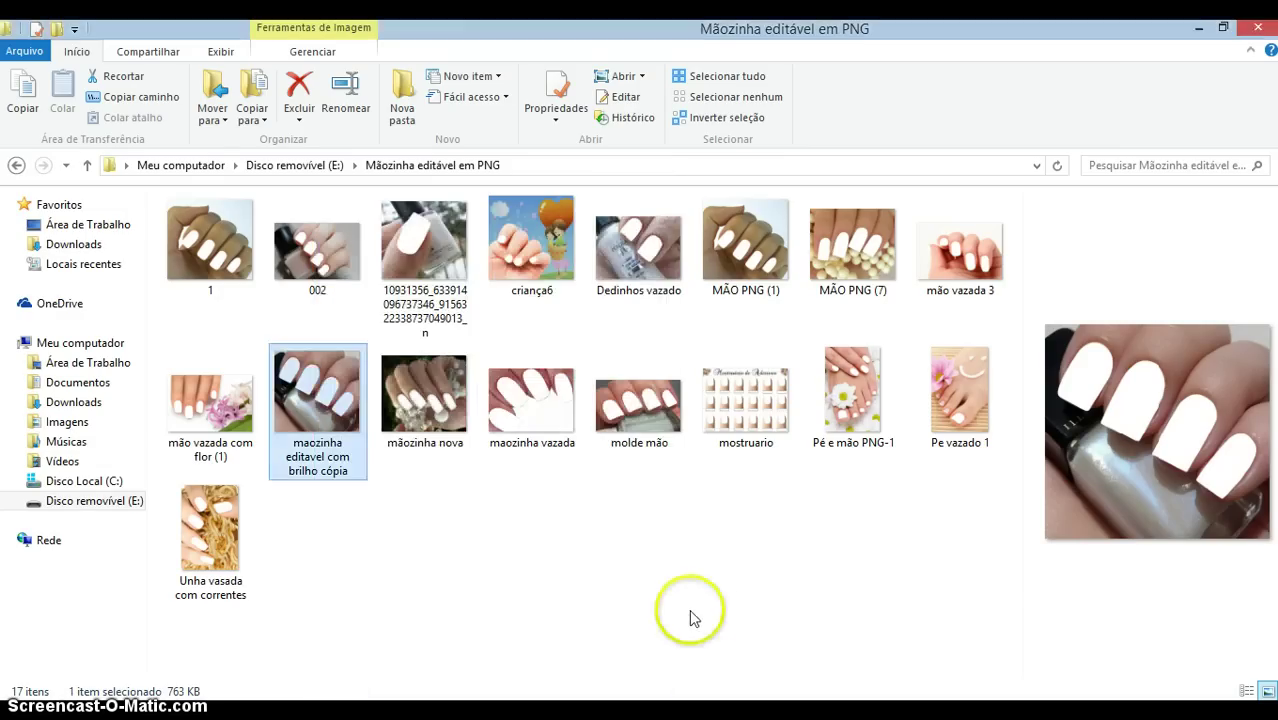
pyautogui.click(1258, 30)
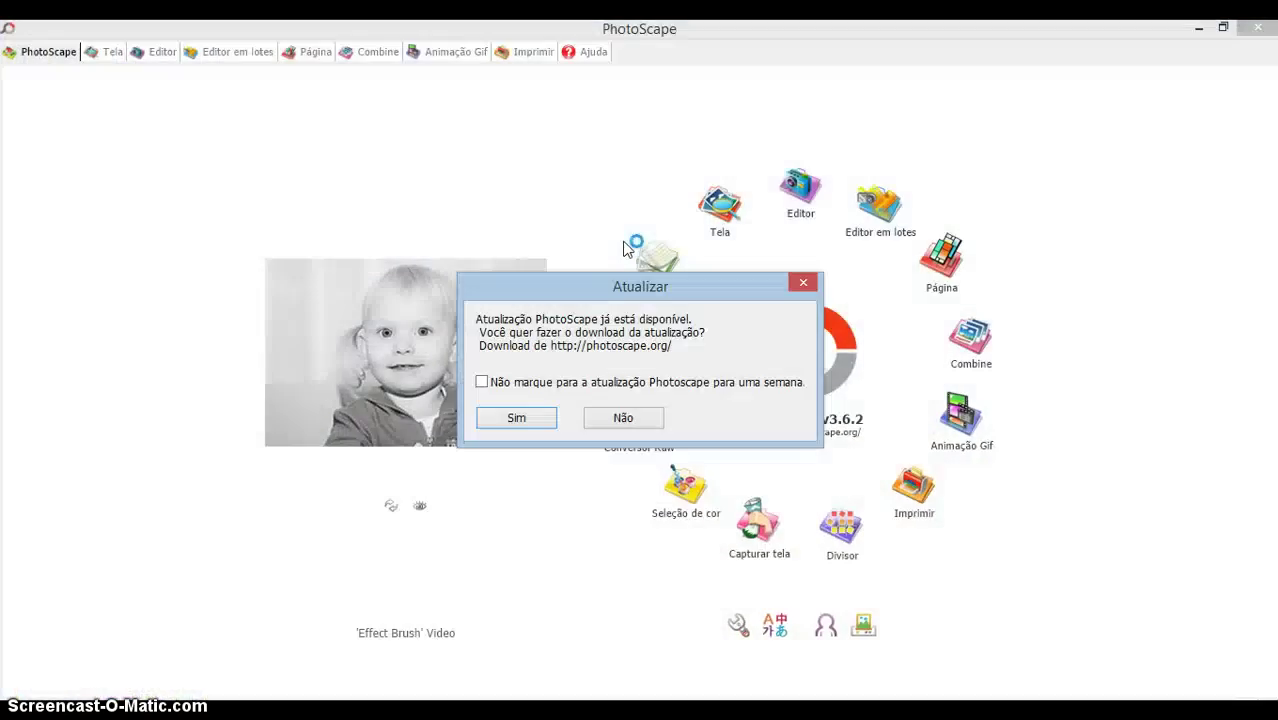
# In PhotoScape, decline the update and create a new white photo of 960 x 914 pixels in the Editor.
pyautogui.click(648, 420)
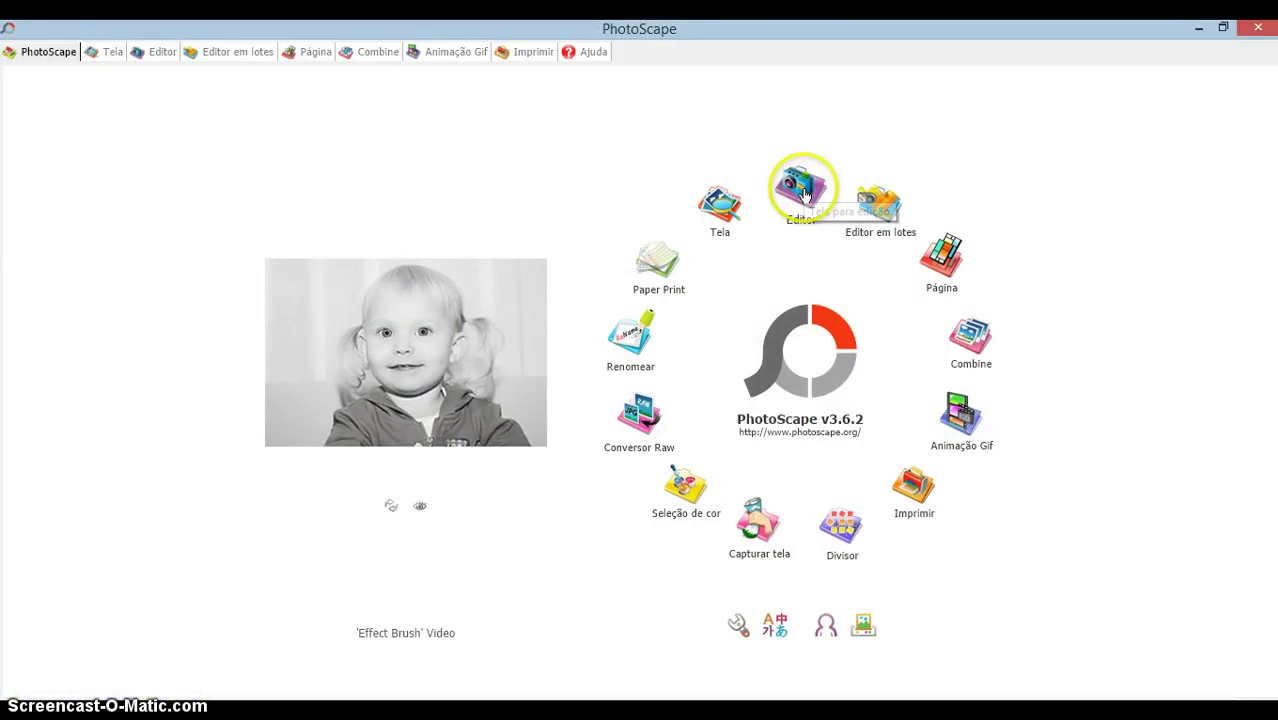
pyautogui.click(810, 198)
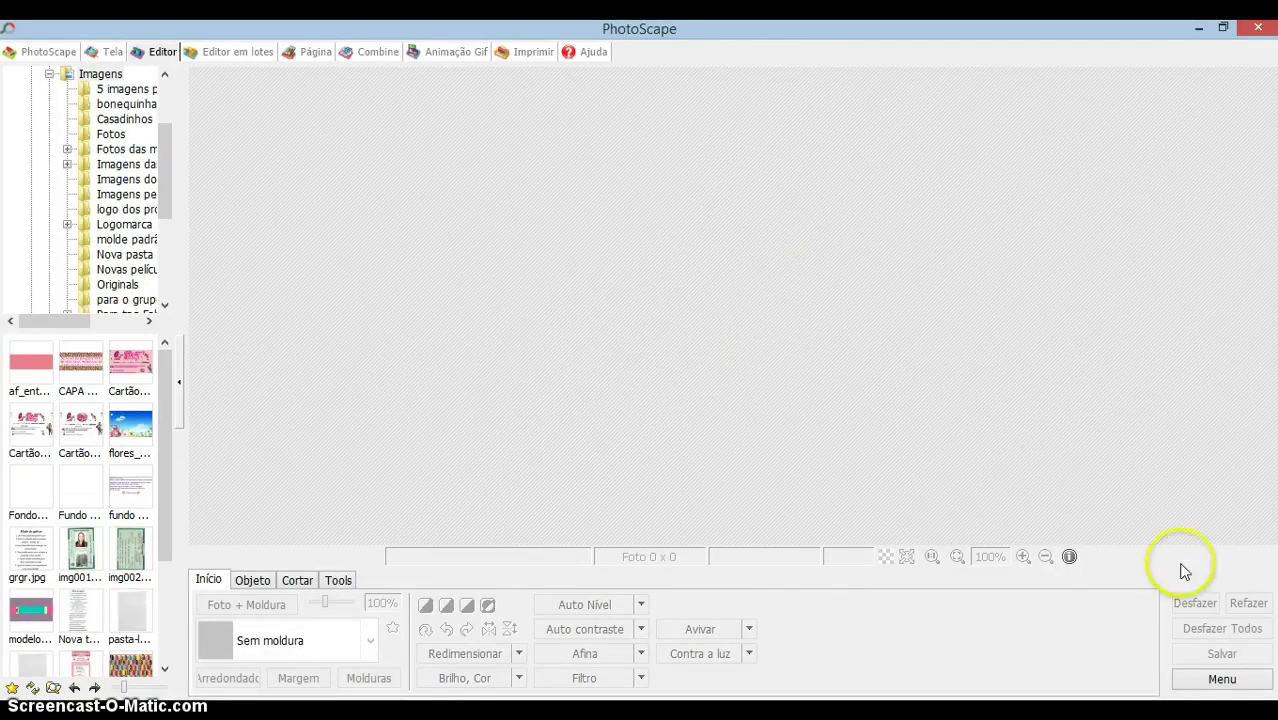
pyautogui.click(1236, 681)
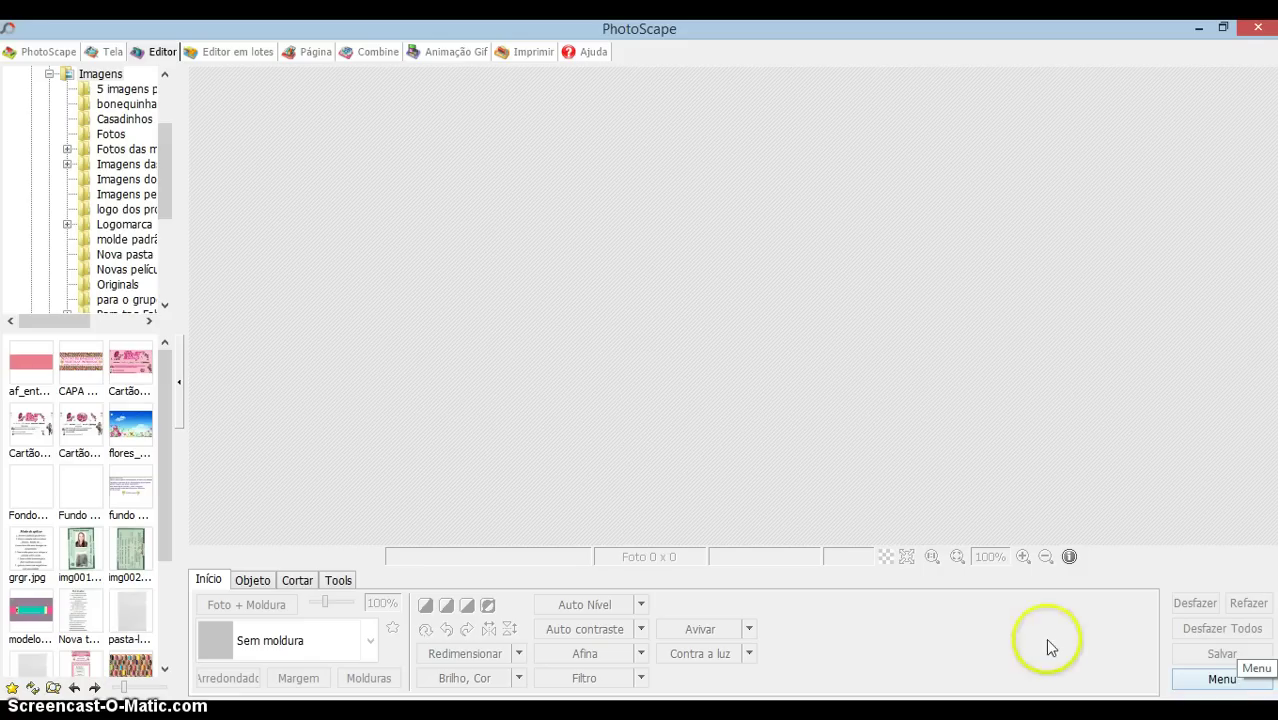
pyautogui.click(1224, 678)
pyautogui.click(1013, 528)
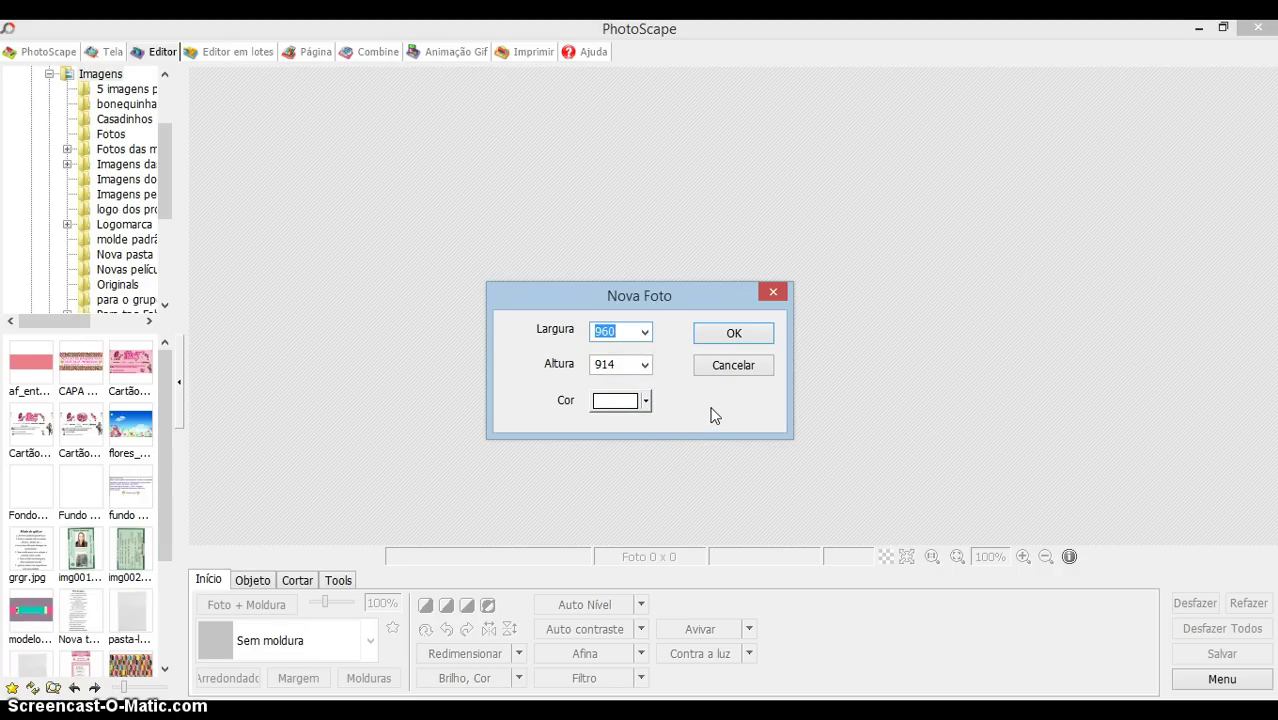
pyautogui.click(645, 401)
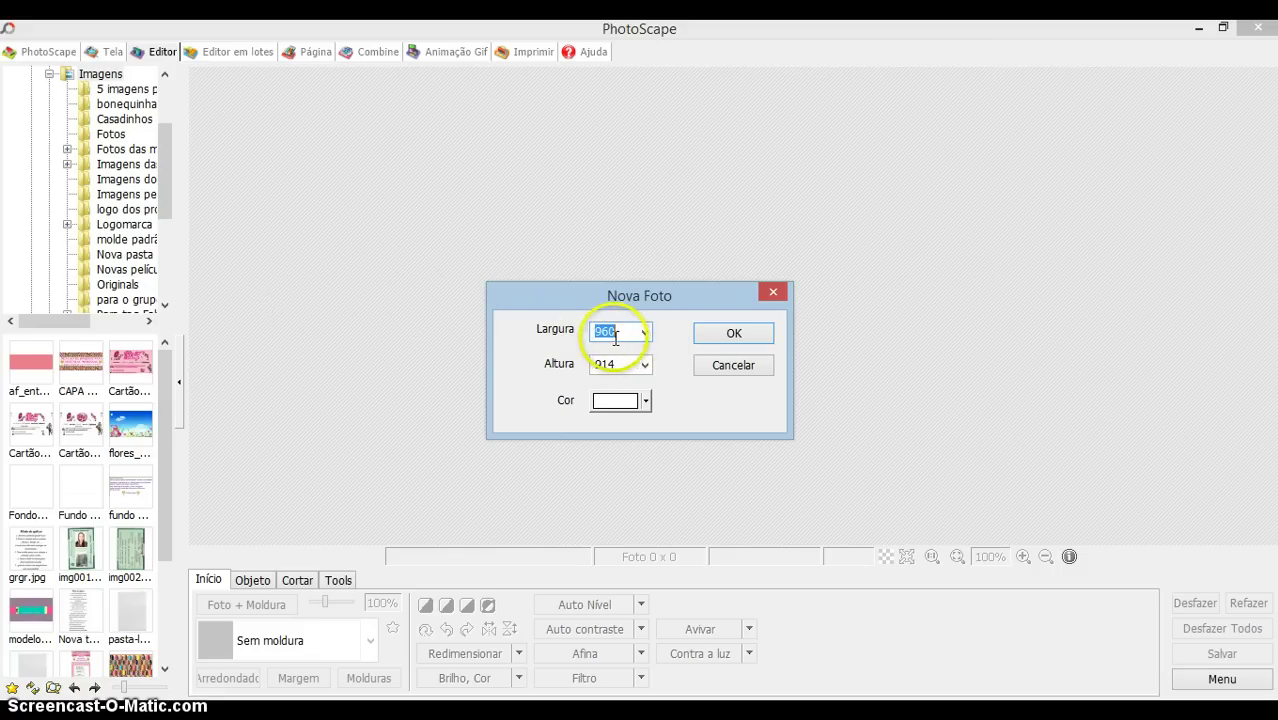
pyautogui.click(744, 336)
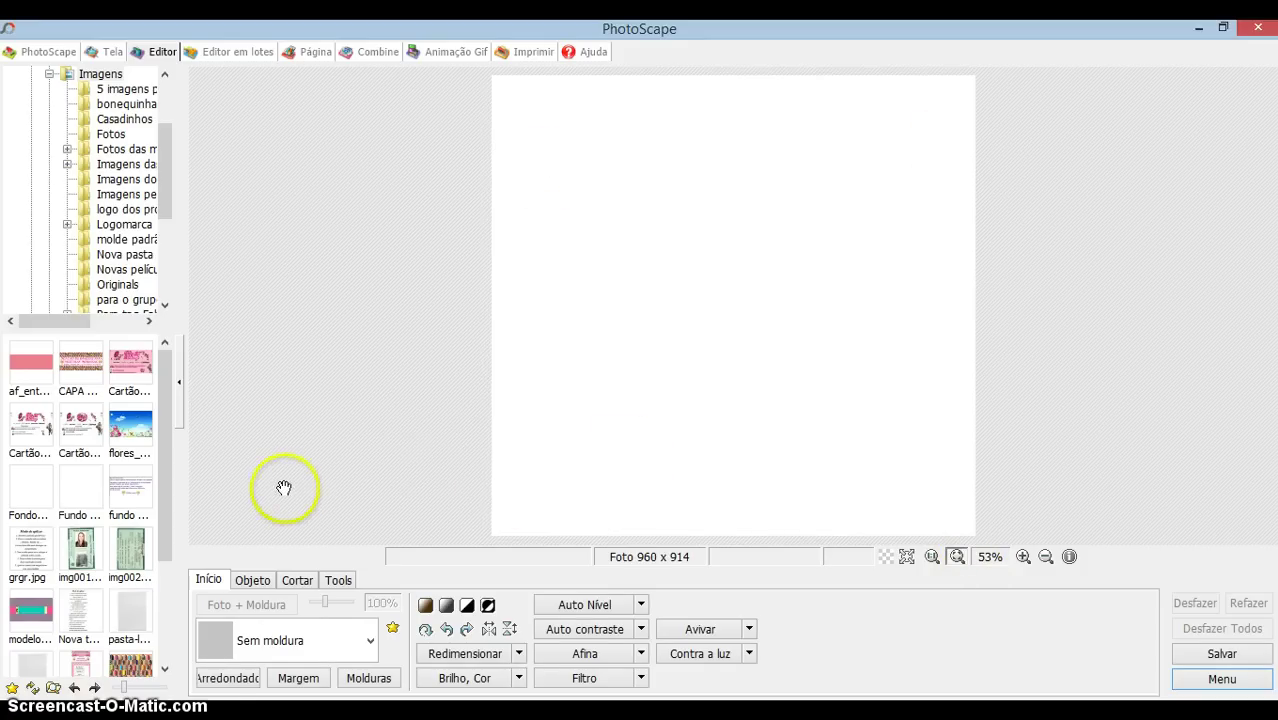
# Insert the image "maozinha editavel com brilho cópia" as a photo object at opacity 255, covering the blank canvas.
pyautogui.click(254, 582)
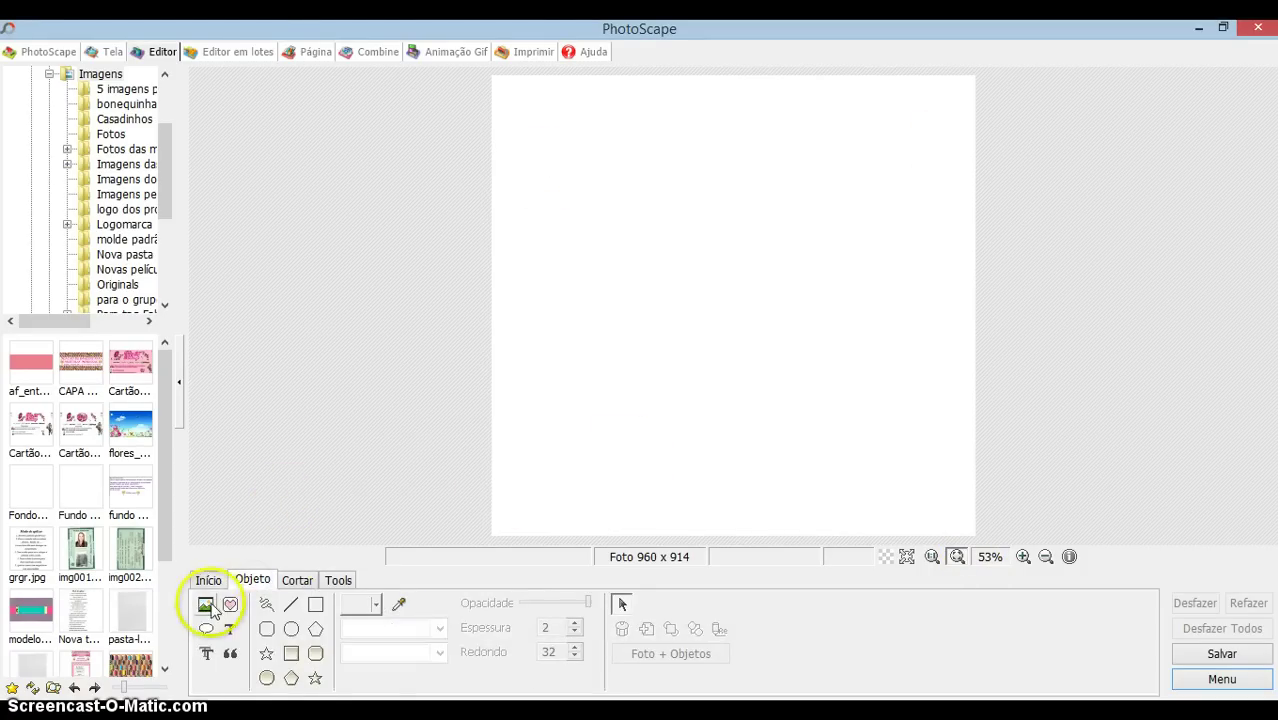
pyautogui.click(206, 607)
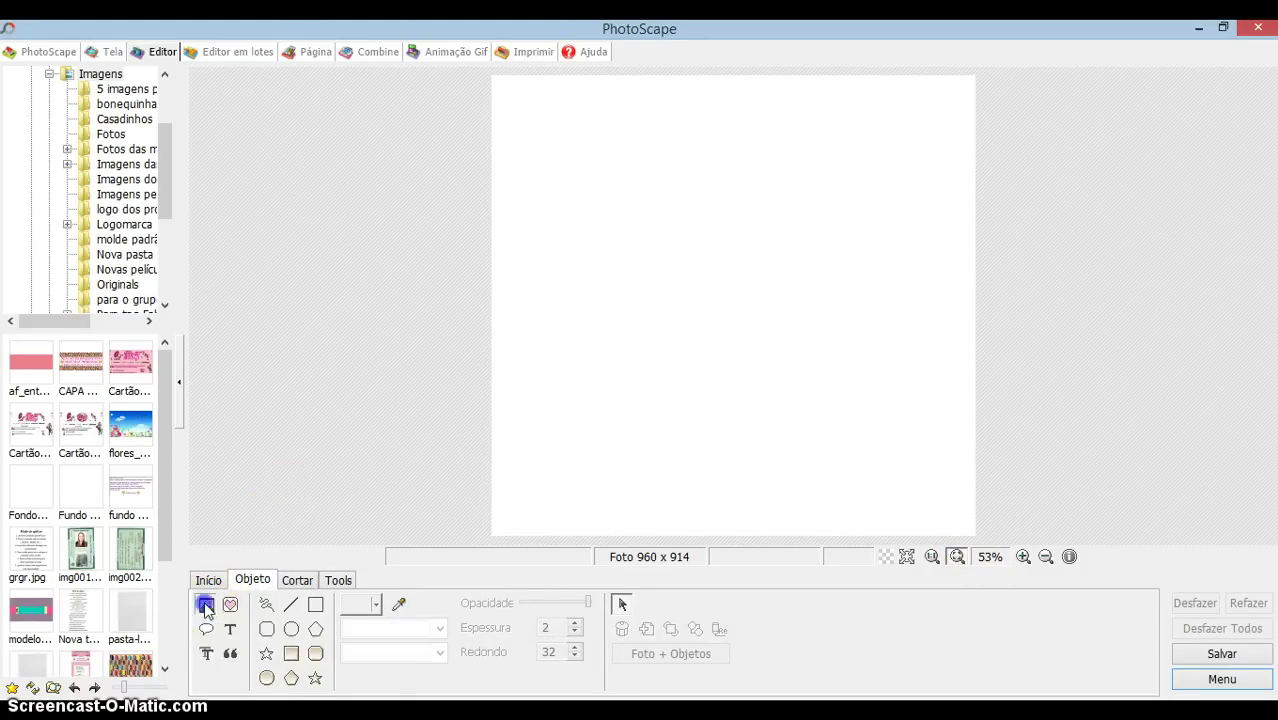
pyautogui.click(276, 584)
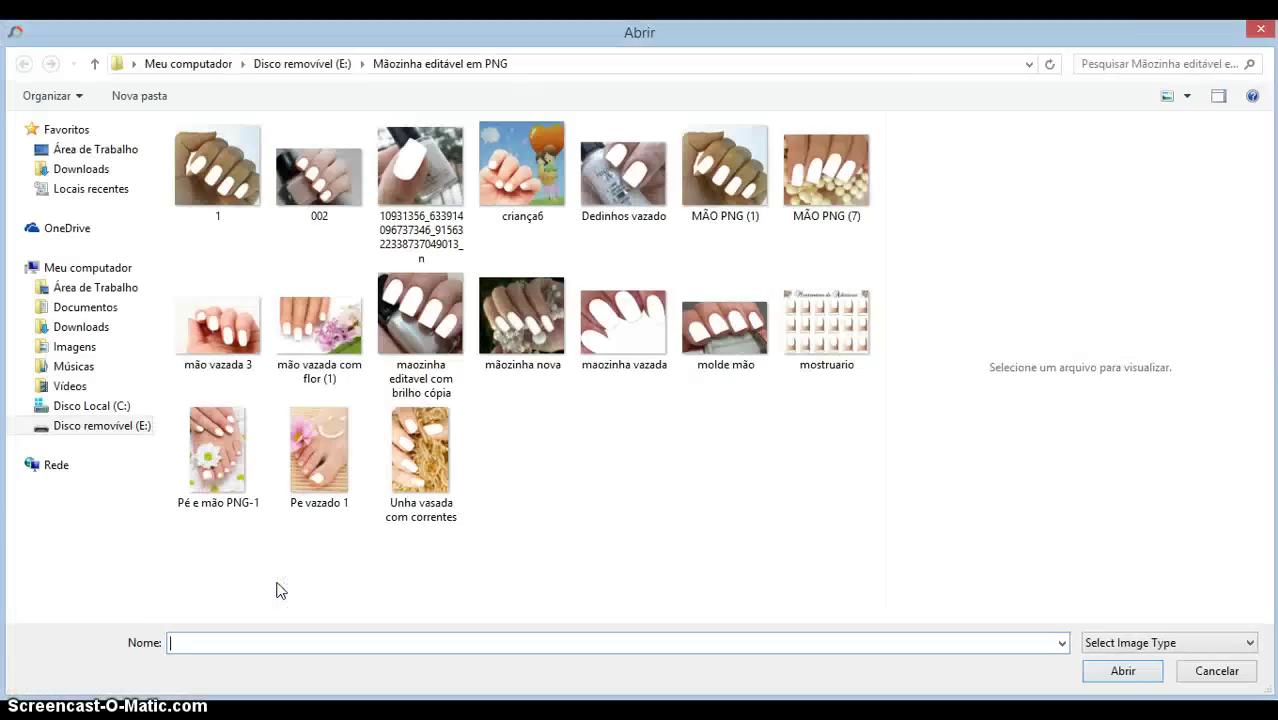
pyautogui.click(418, 318)
pyautogui.click(1130, 672)
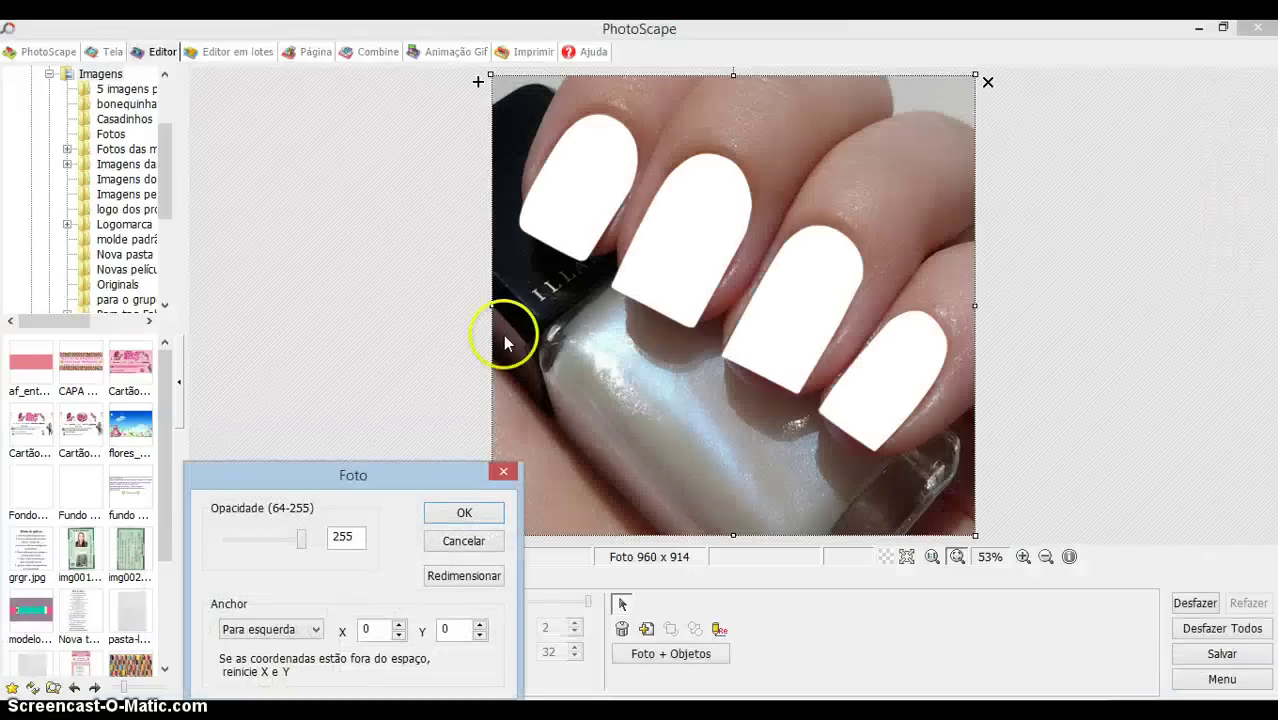
pyautogui.click(466, 513)
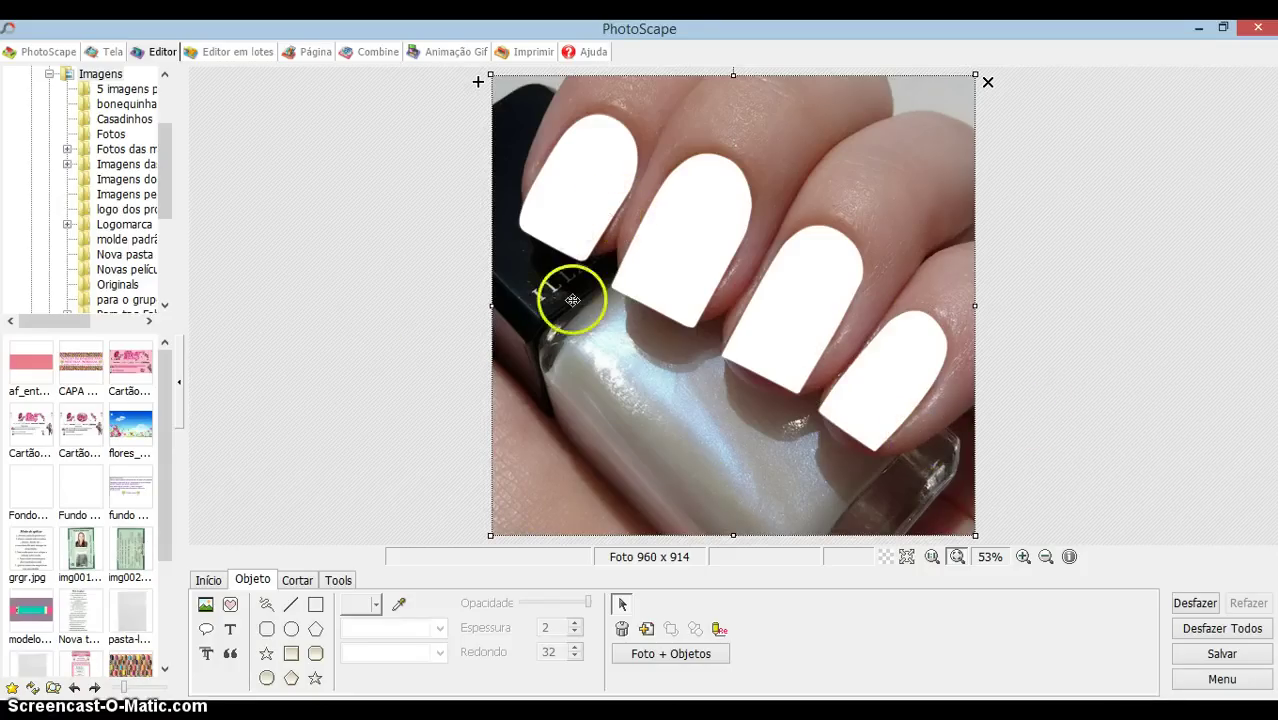
# Insert the nail film image "7 (2)" from the Imagens folder "Novas películas" as another photo object.
pyautogui.click(205, 604)
pyautogui.click(295, 584)
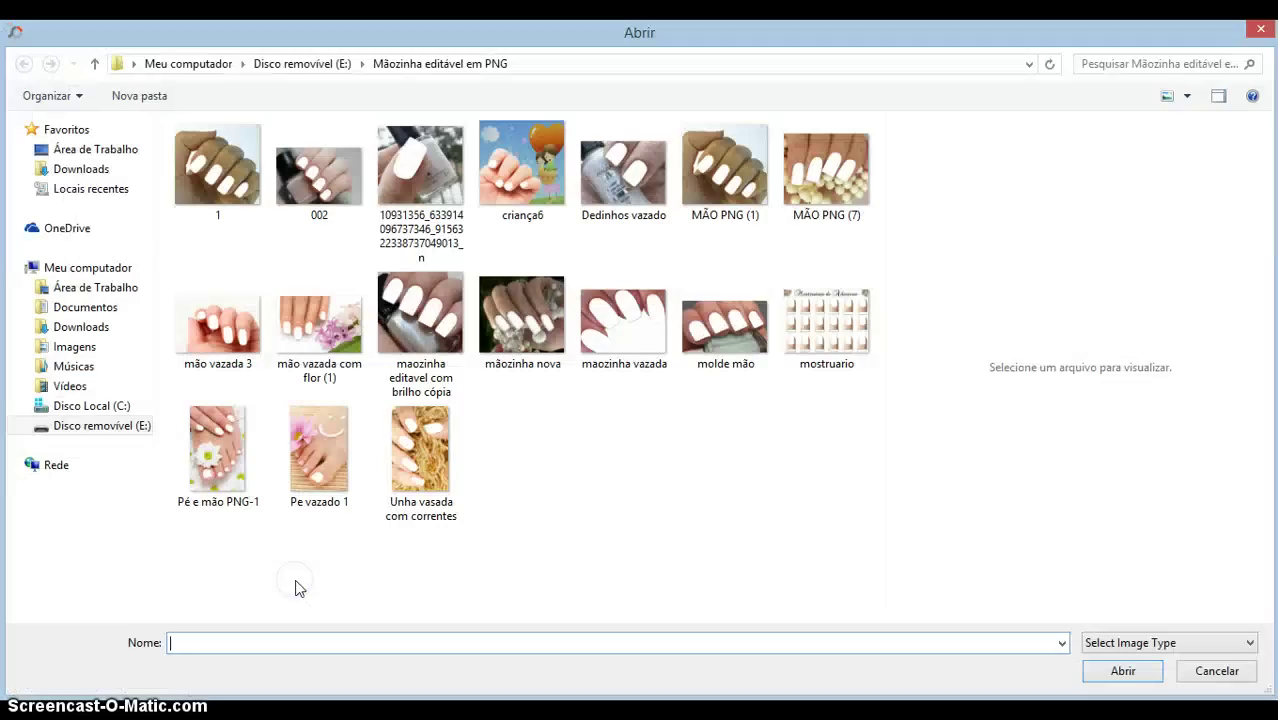
pyautogui.click(80, 348)
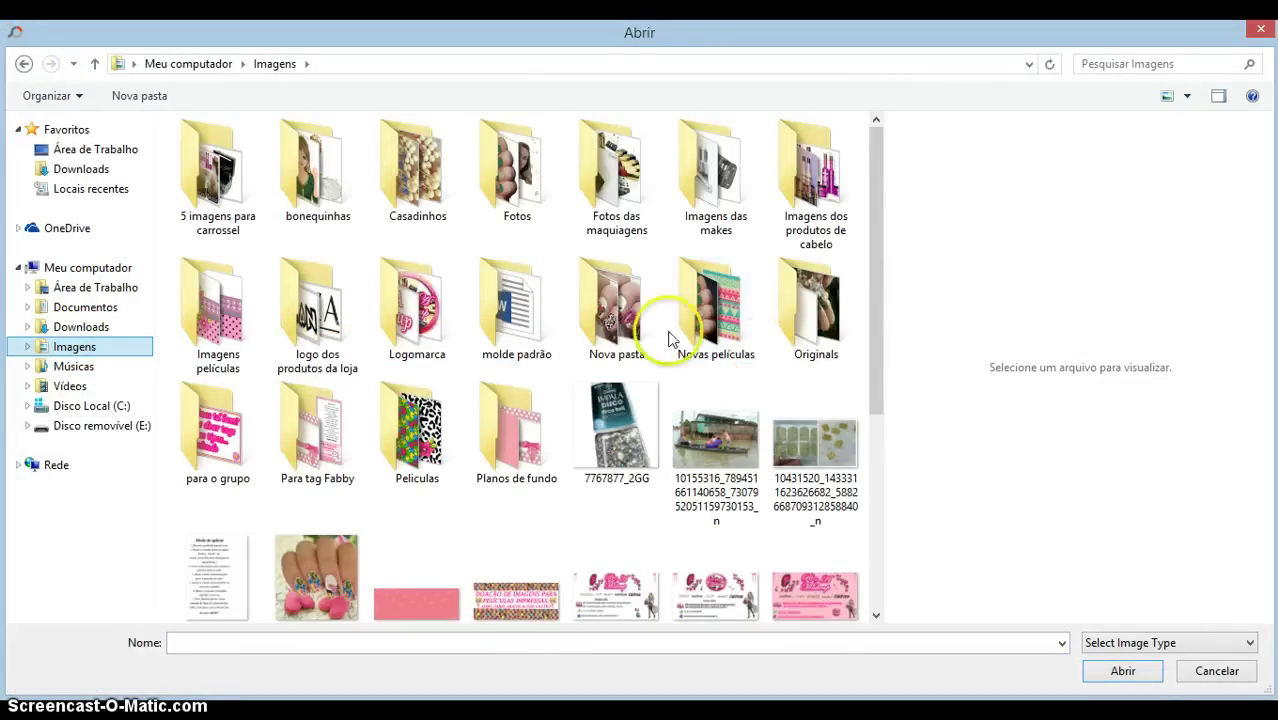
pyautogui.click(733, 340)
pyautogui.doubleClick(733, 340)
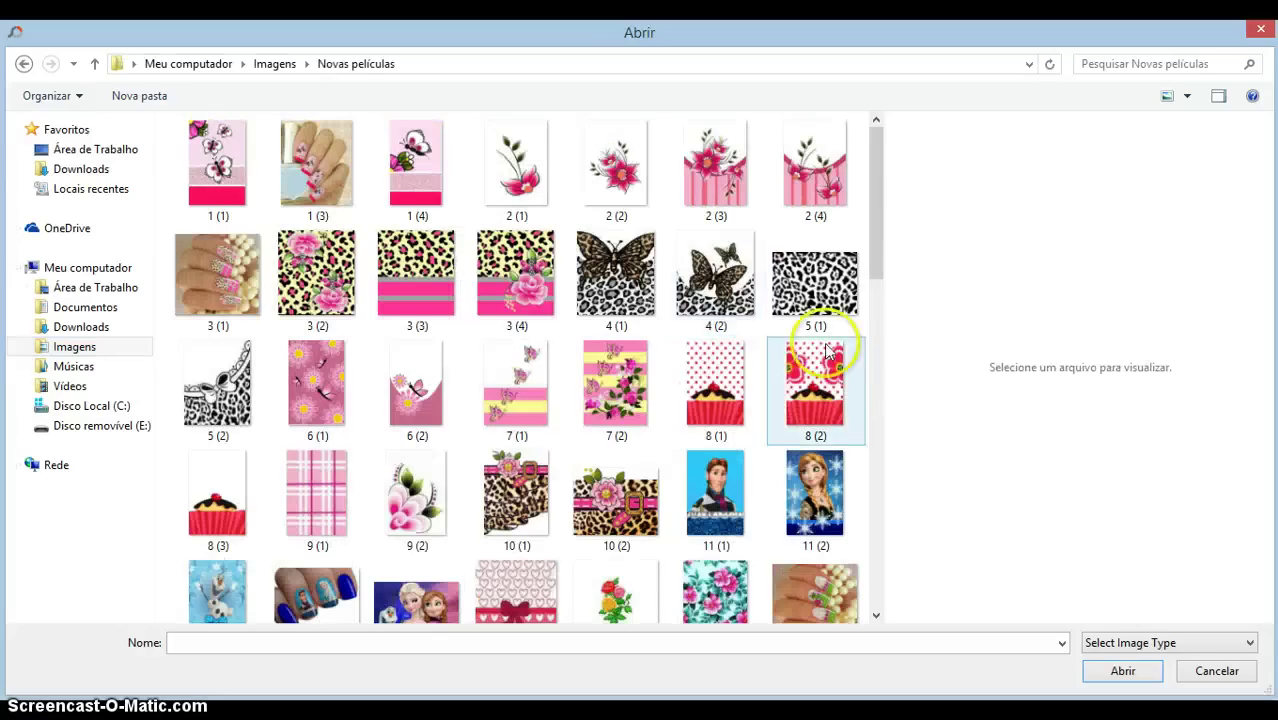
pyautogui.moveTo(877, 229)
pyautogui.mouseDown()
pyautogui.moveTo(882, 323)
pyautogui.moveTo(879, 214)
pyautogui.mouseUp()
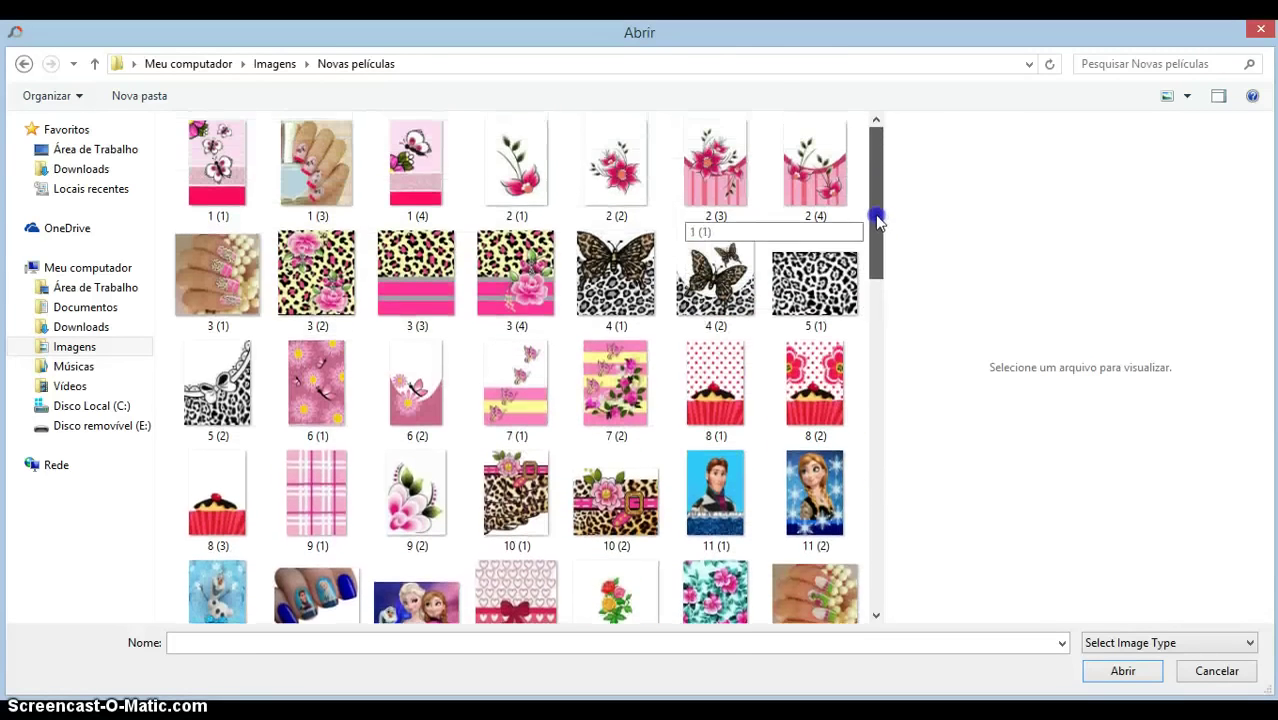
pyautogui.click(808, 205)
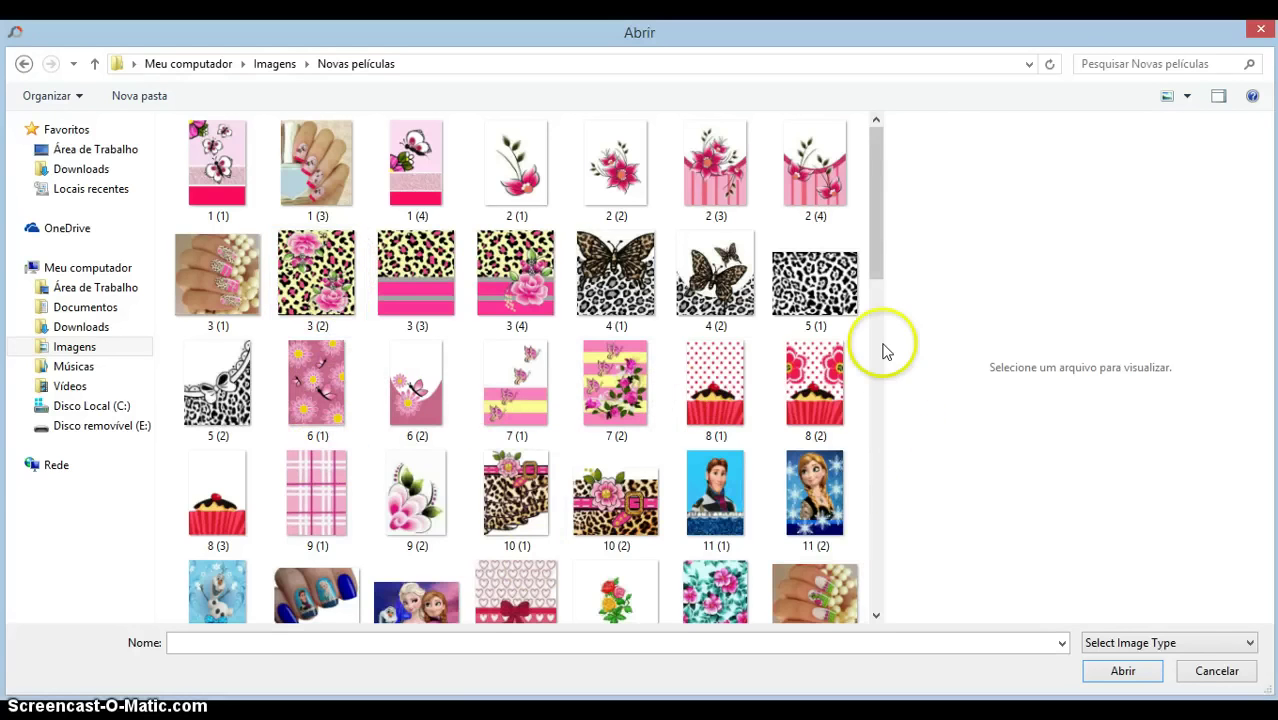
pyautogui.moveTo(882, 266); pyautogui.dragTo(882, 218)
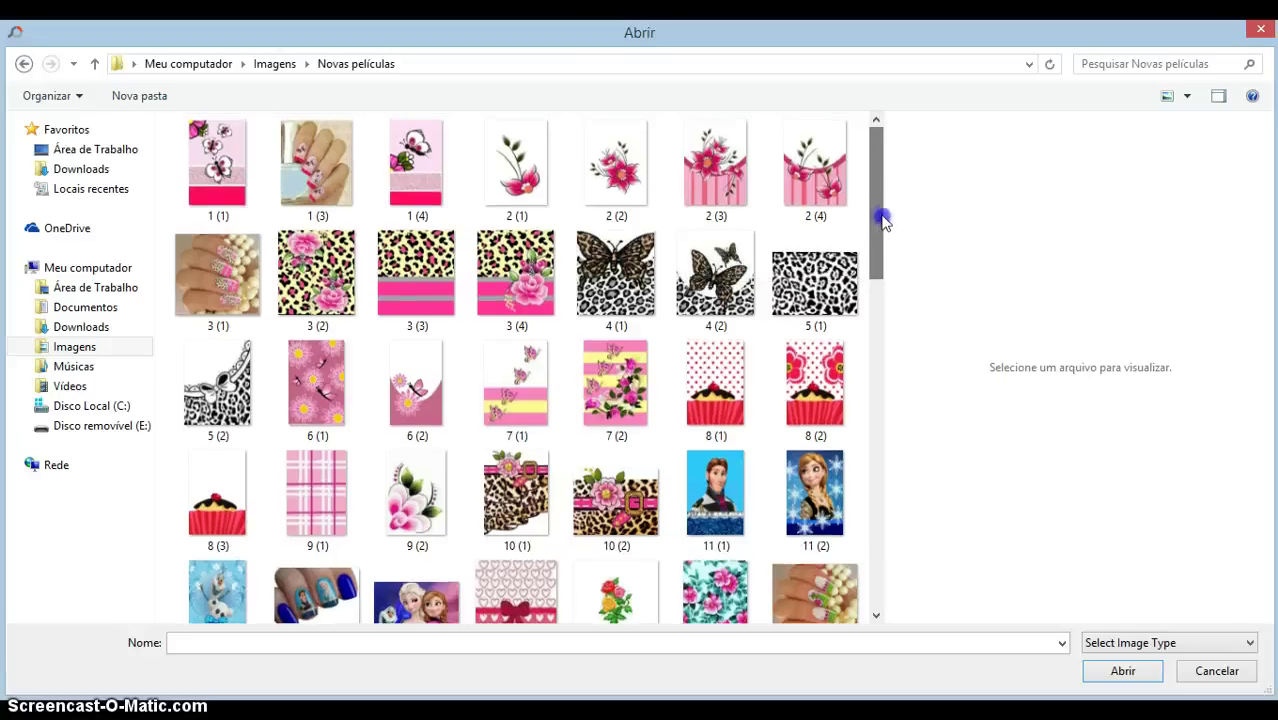
pyautogui.click(616, 385)
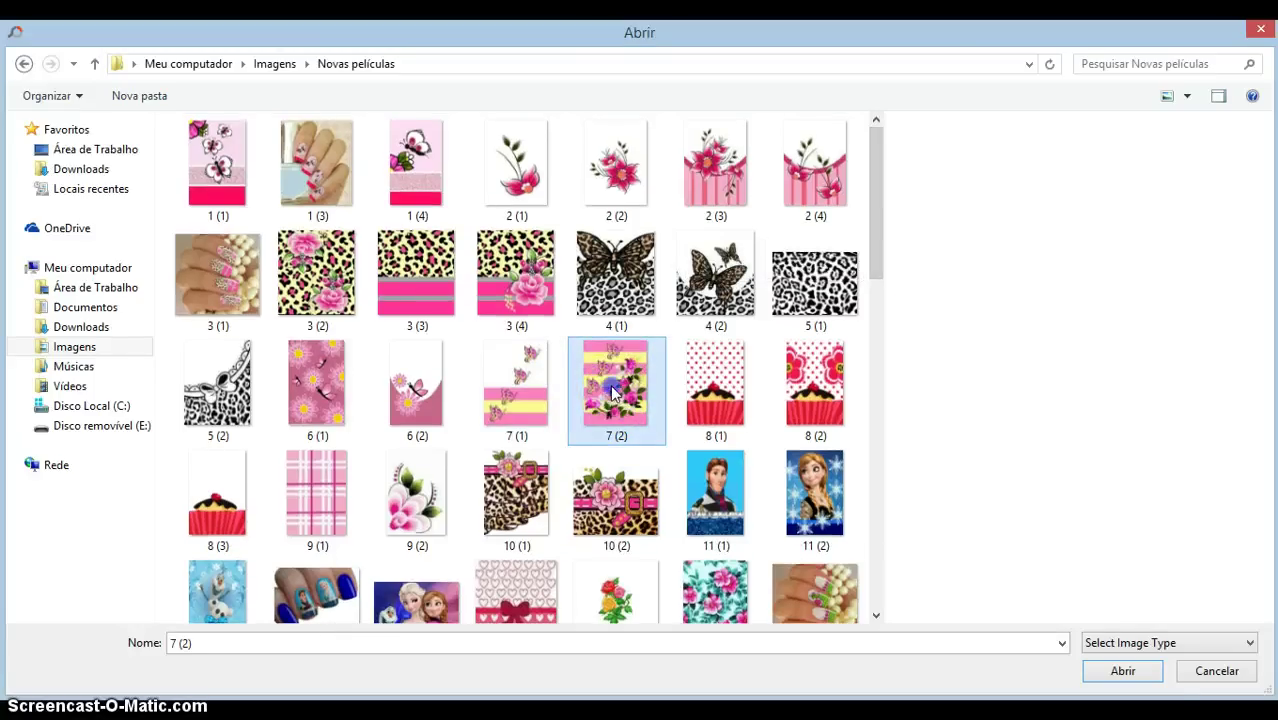
pyautogui.click(1120, 673)
pyautogui.click(464, 516)
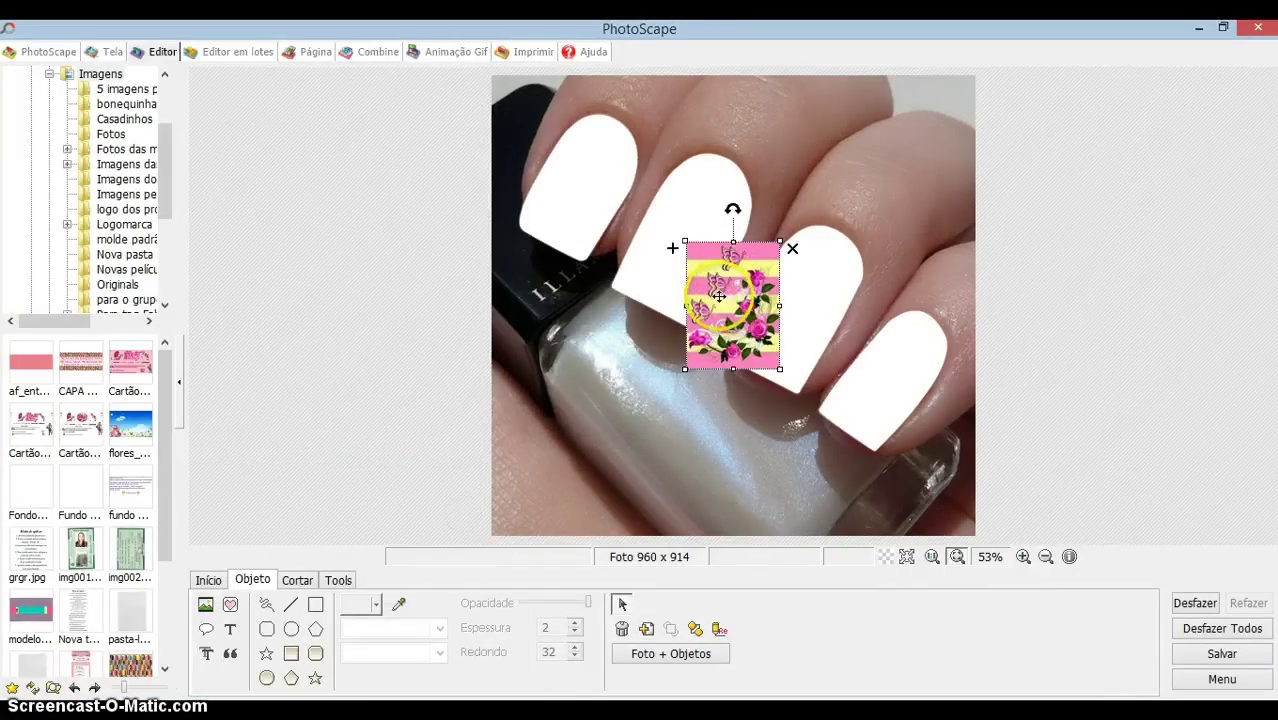
# Move the floral film onto the leftmost white nail, rotating it to the nail's tilt and stretching it to cover the nail.
pyautogui.moveTo(717, 315); pyautogui.dragTo(576, 204)
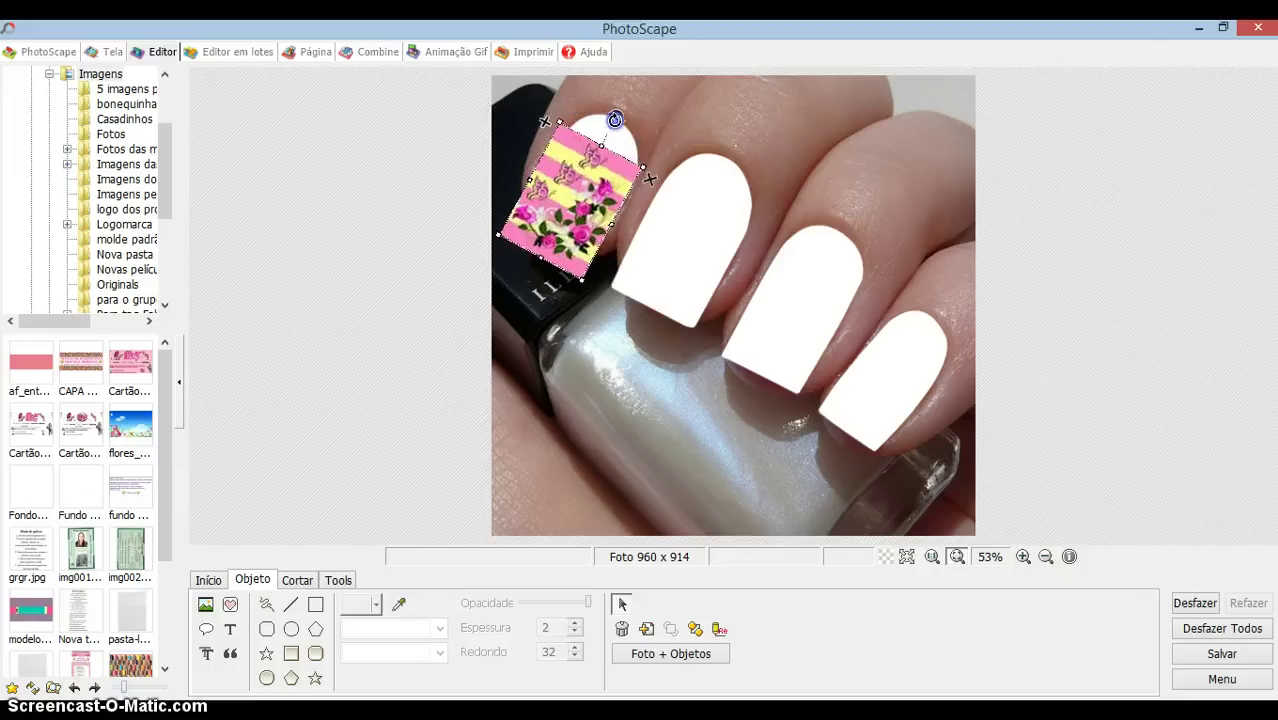
pyautogui.moveTo(589, 168); pyautogui.dragTo(627, 197)
pyautogui.click(591, 260)
pyautogui.click(542, 228)
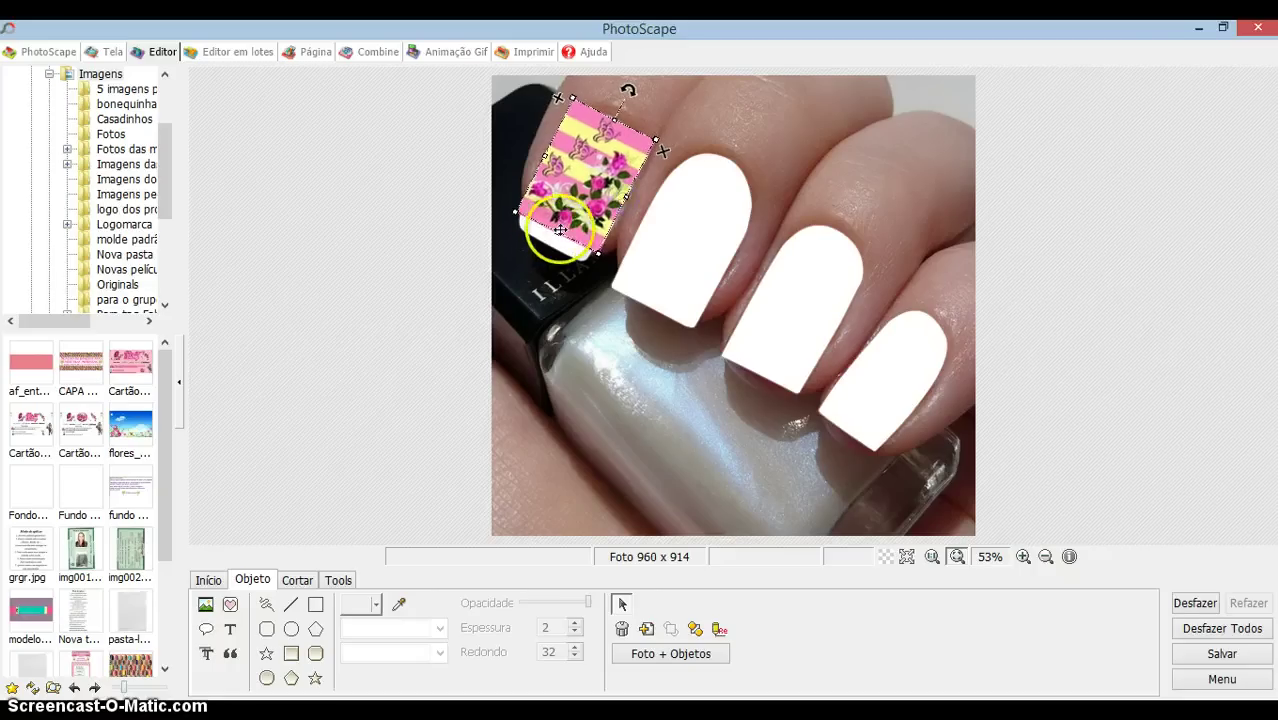
pyautogui.click(599, 145)
pyautogui.moveTo(628, 90); pyautogui.dragTo(629, 91)
pyautogui.moveTo(548, 229); pyautogui.dragTo(547, 243)
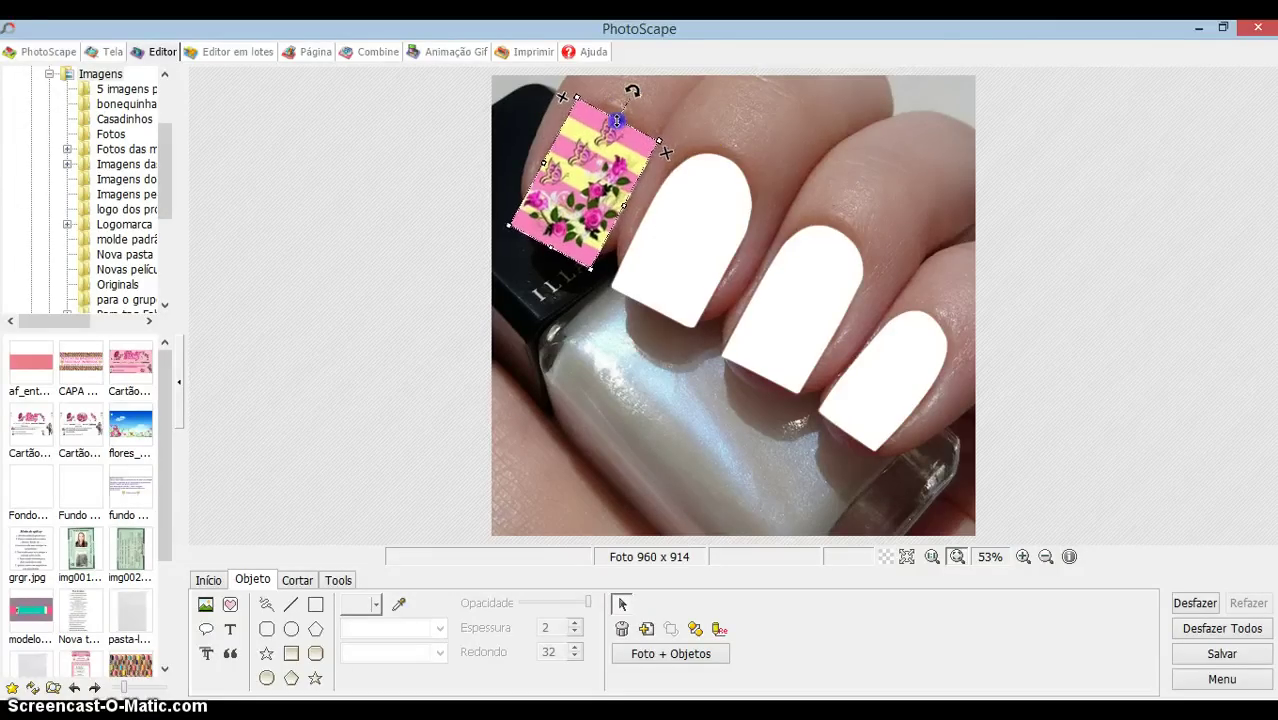
pyautogui.click(573, 197)
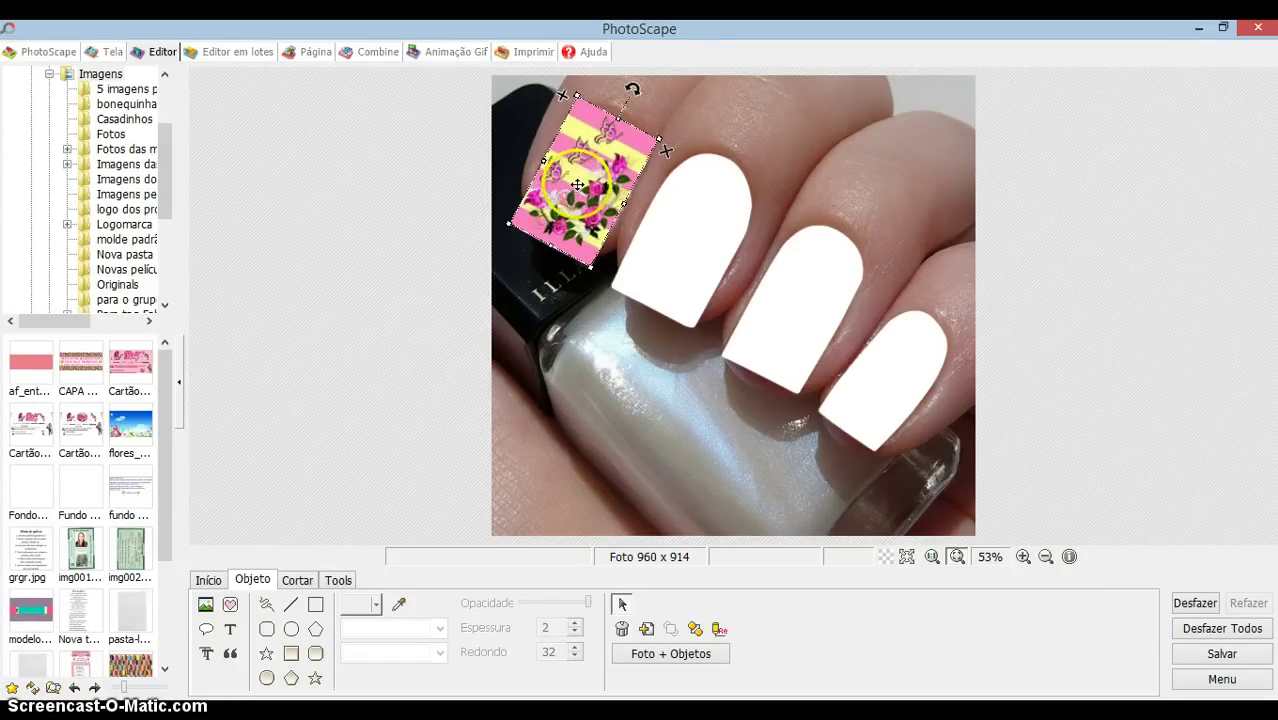